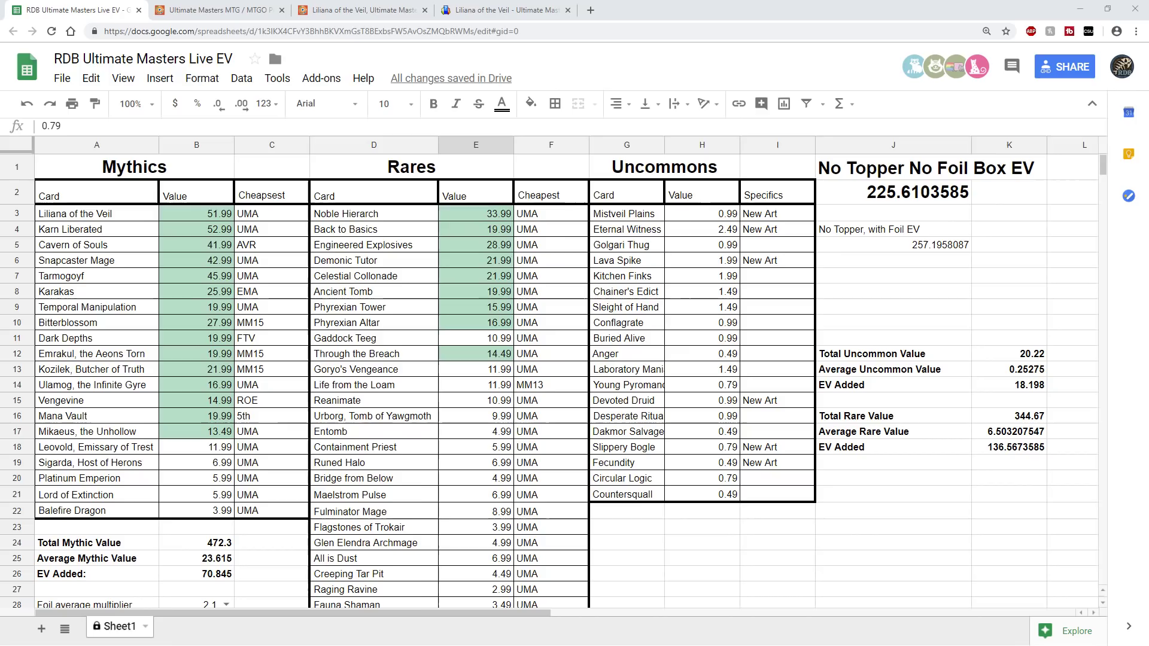
Switch to the TCGplayer page for Liliana of the Veil and examine its market price and seller listings.
key("ctrl+4")
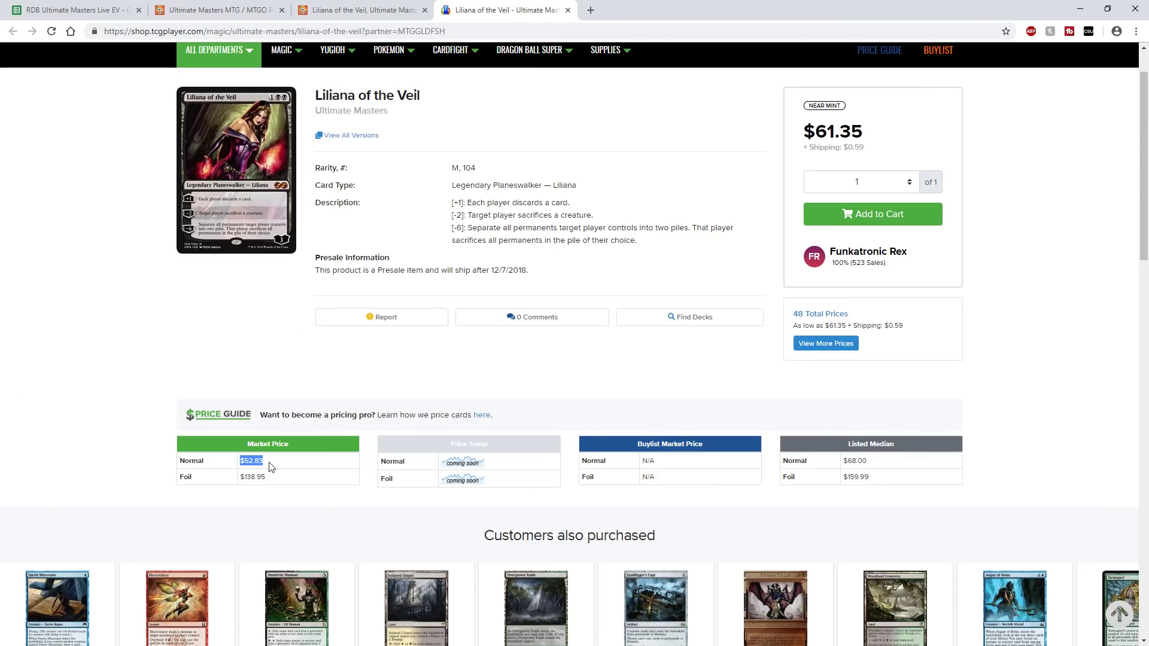
scroll(247, 550, "down", 3)
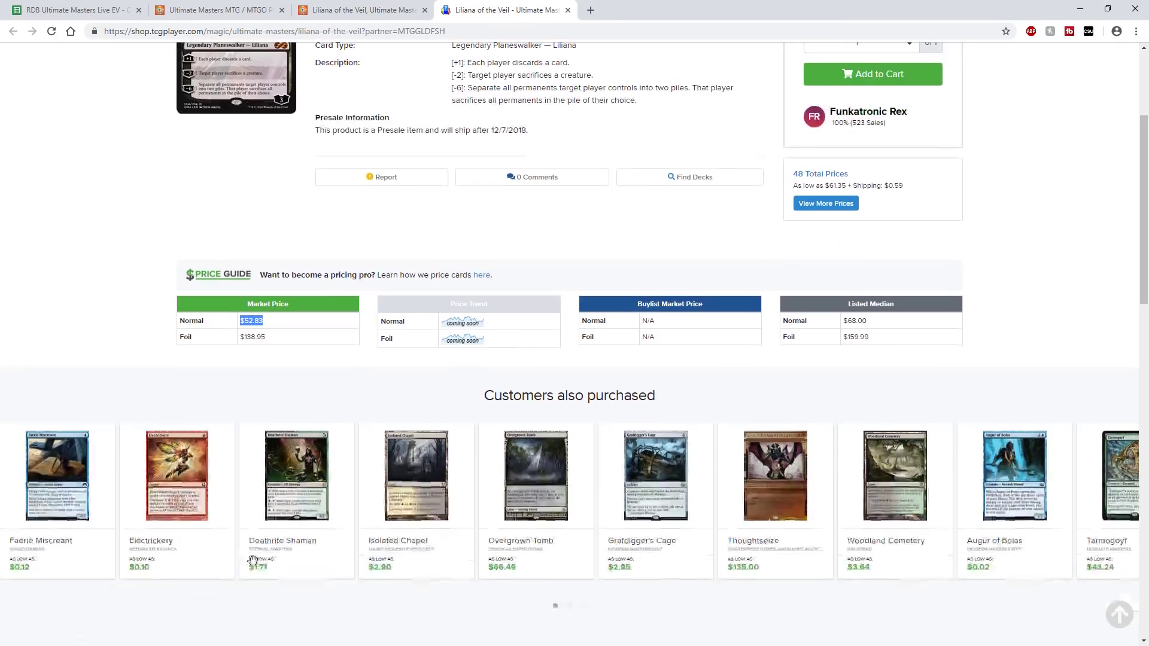
scroll(257, 643, "down", 4)
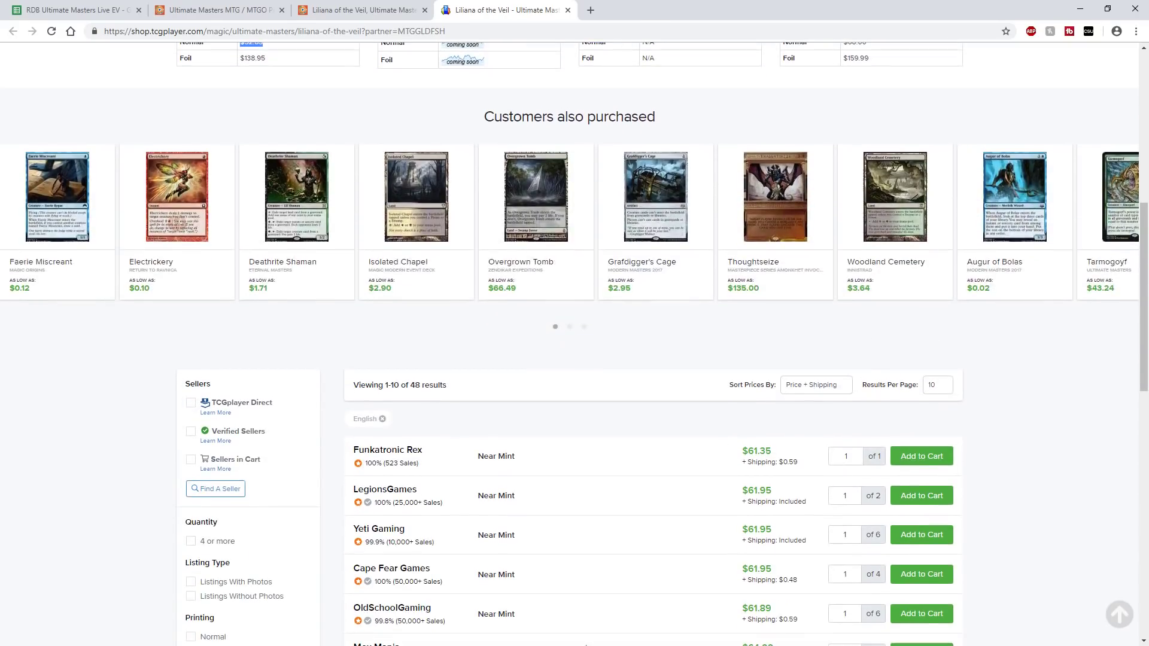
left_click_drag(772, 452, 754, 454)
scroll(563, 527, "down", 1)
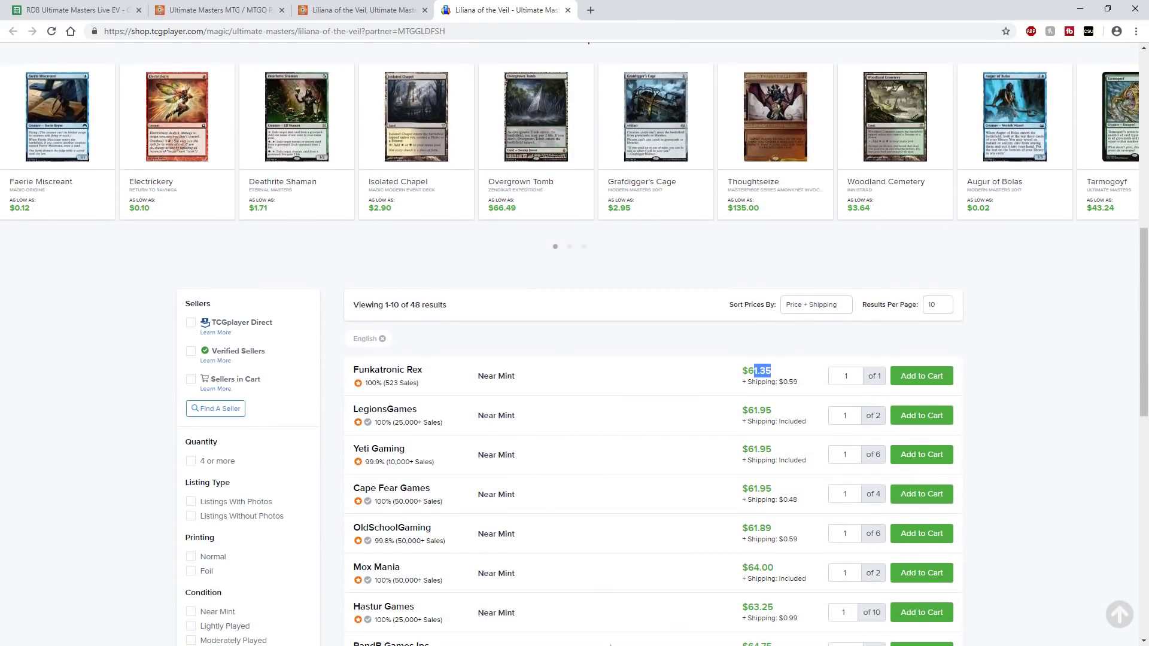
scroll(672, 589, "up", 9)
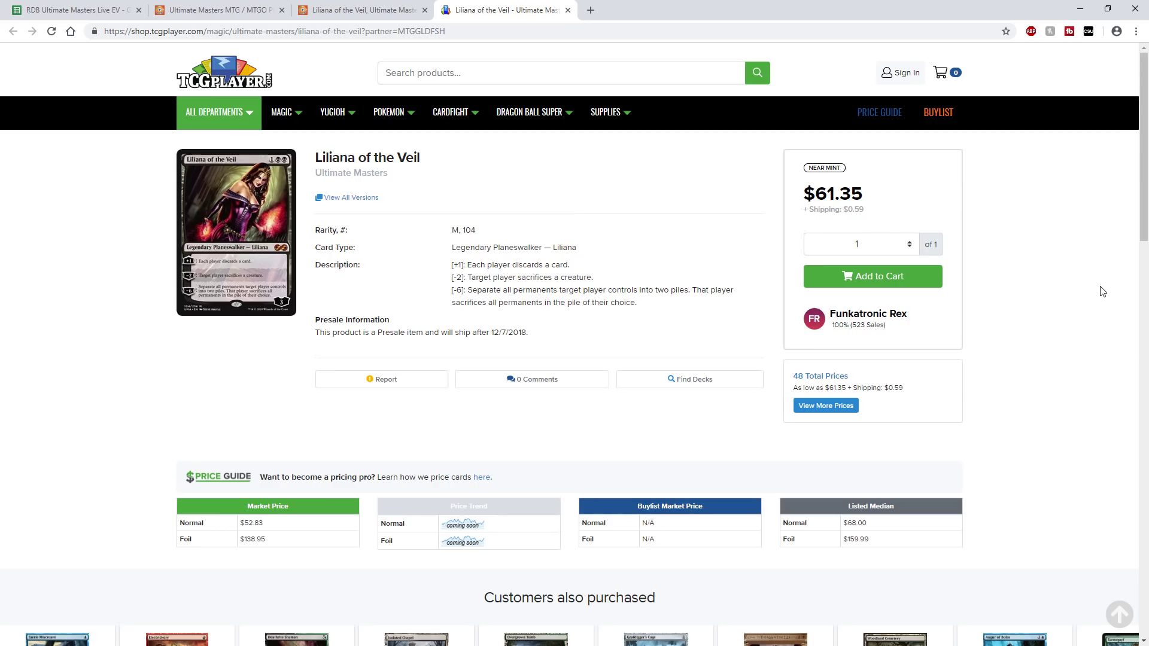
Return to the EV spreadsheet and set the Liliana of the Veil value to 61.99.
left_click(90, 10)
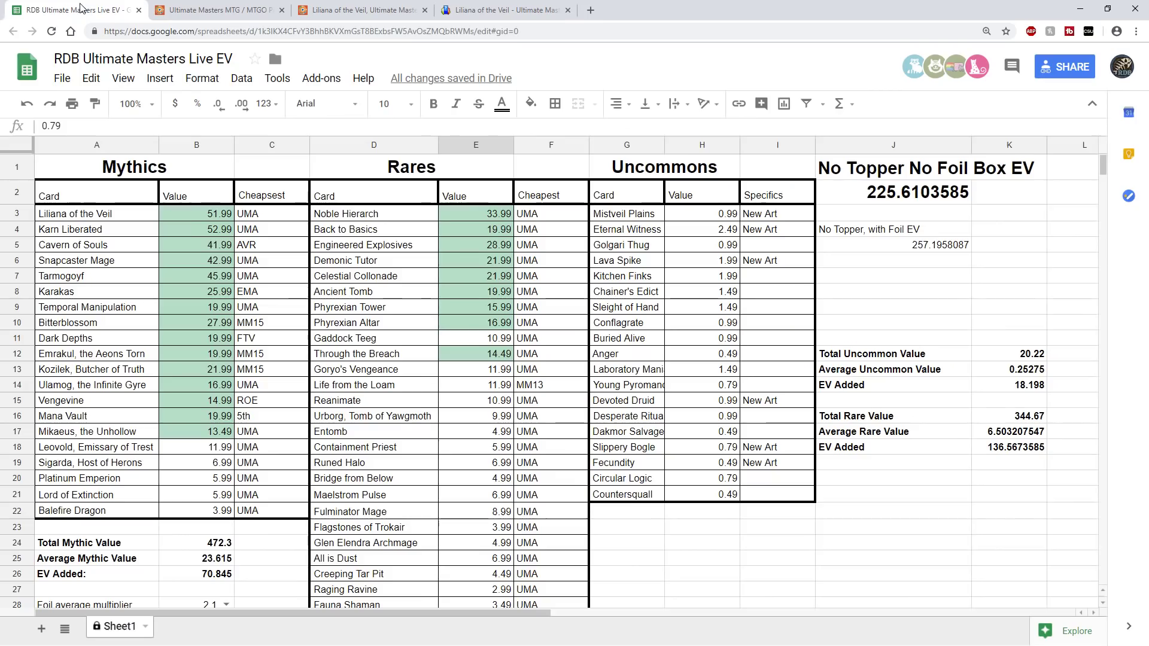
left_click(216, 217)
double_click(215, 215)
left_click_drag(208, 213, 215, 210)
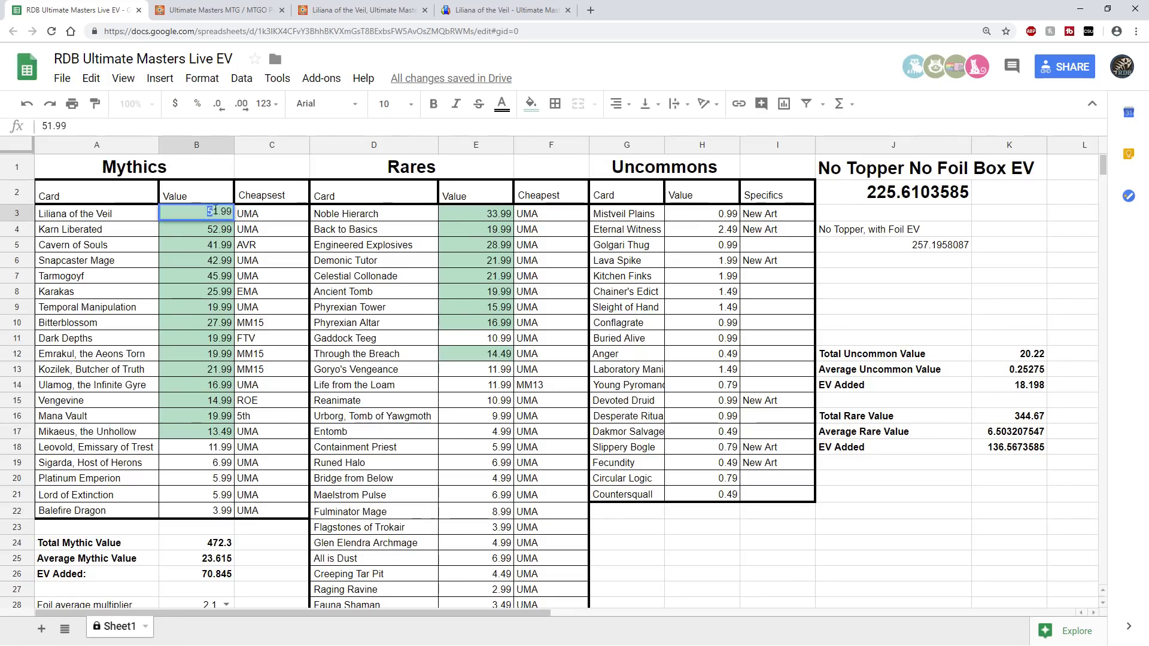
key("Return")
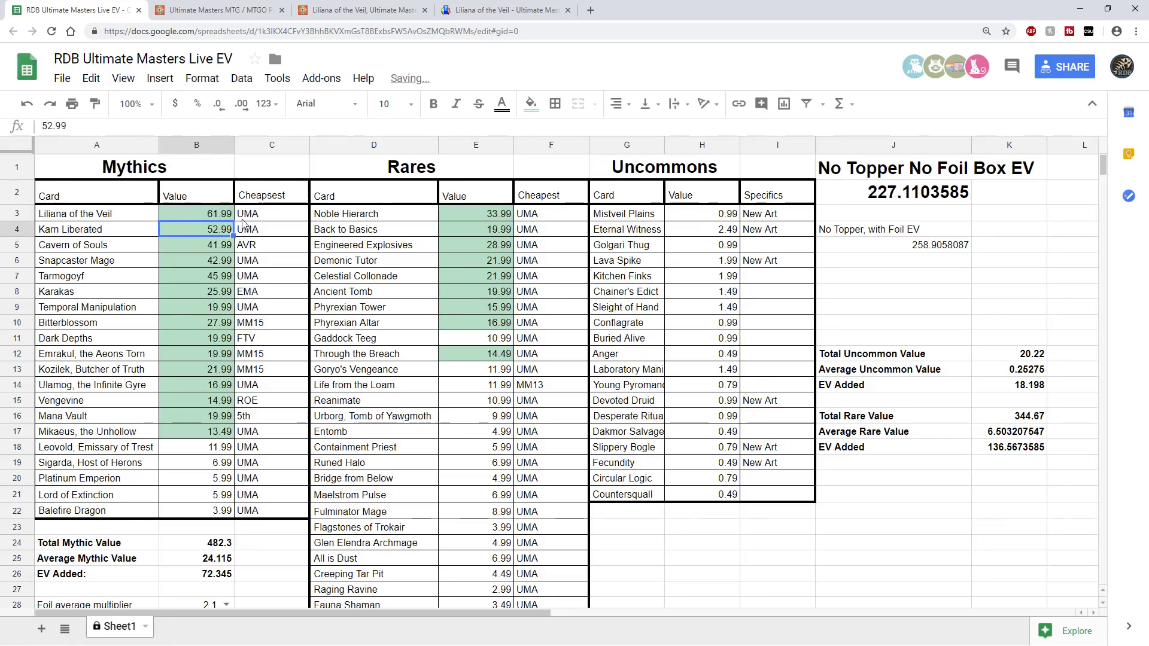
Restore the Liliana of the Veil value to 51.99.
double_click(215, 215)
left_click_drag(207, 213, 210, 213)
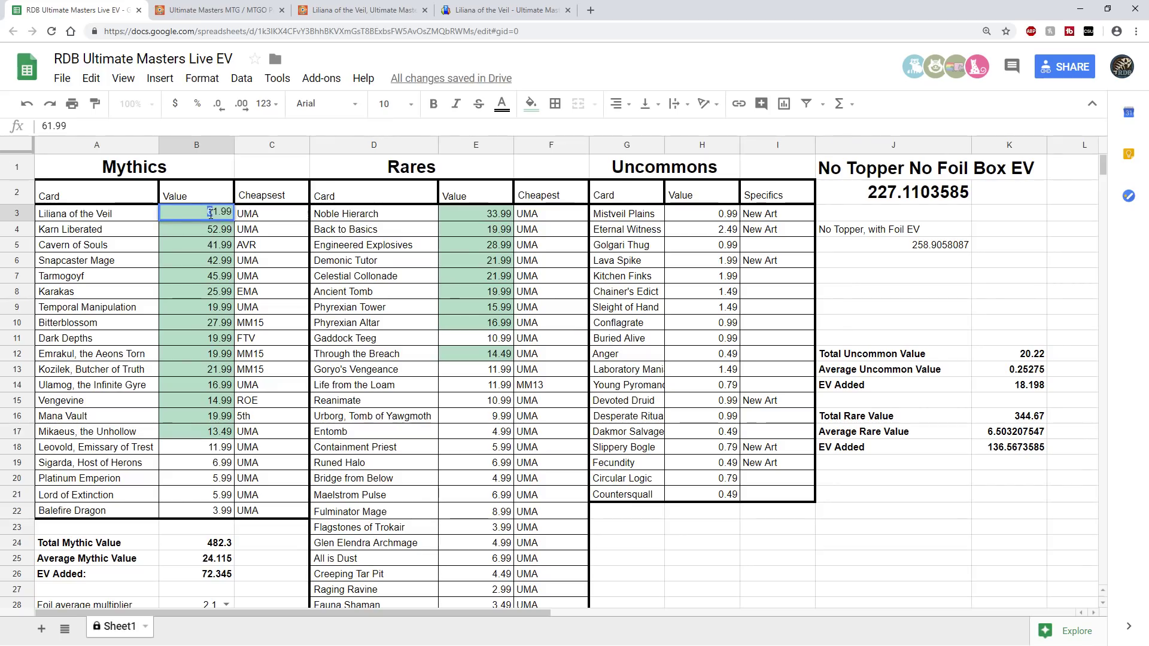
left_click(193, 279)
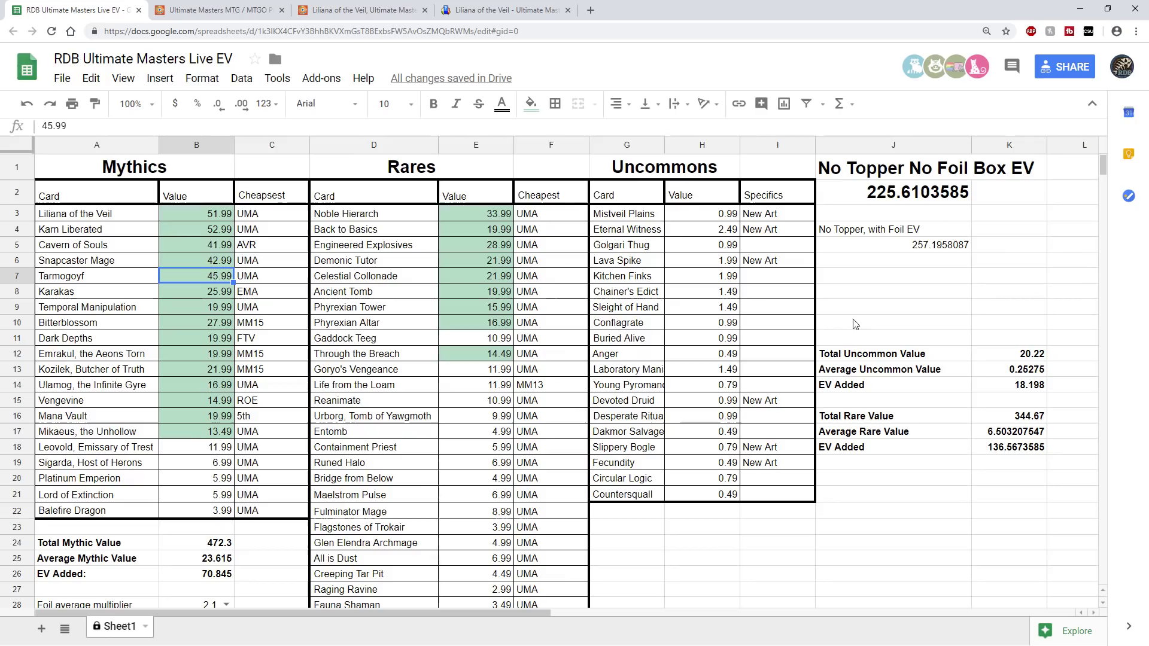
Examine the mythic values and totals, the foil figures and the full list of rare card values.
left_click(182, 228)
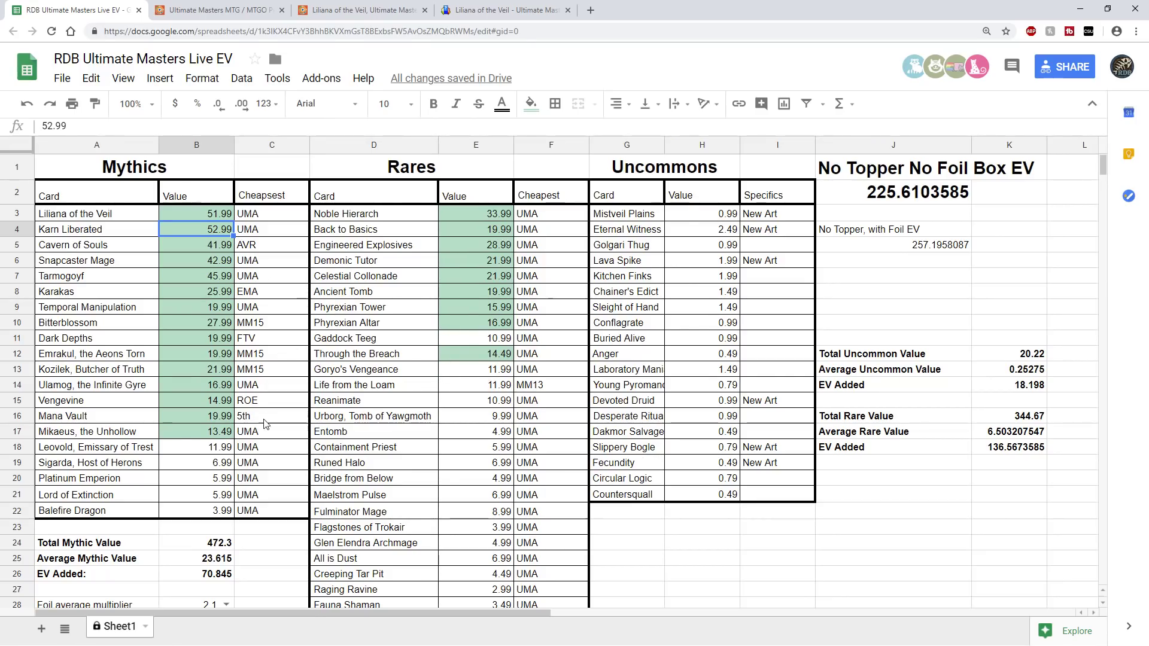
scroll(264, 424, "down", 1)
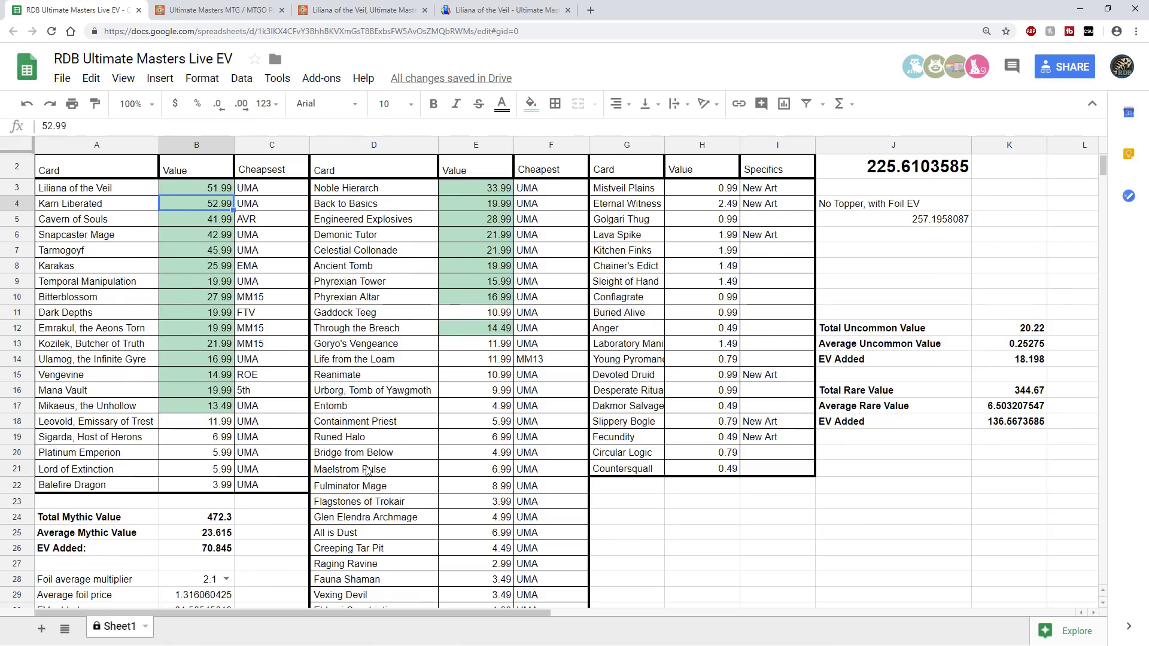
scroll(368, 471, "up", 1)
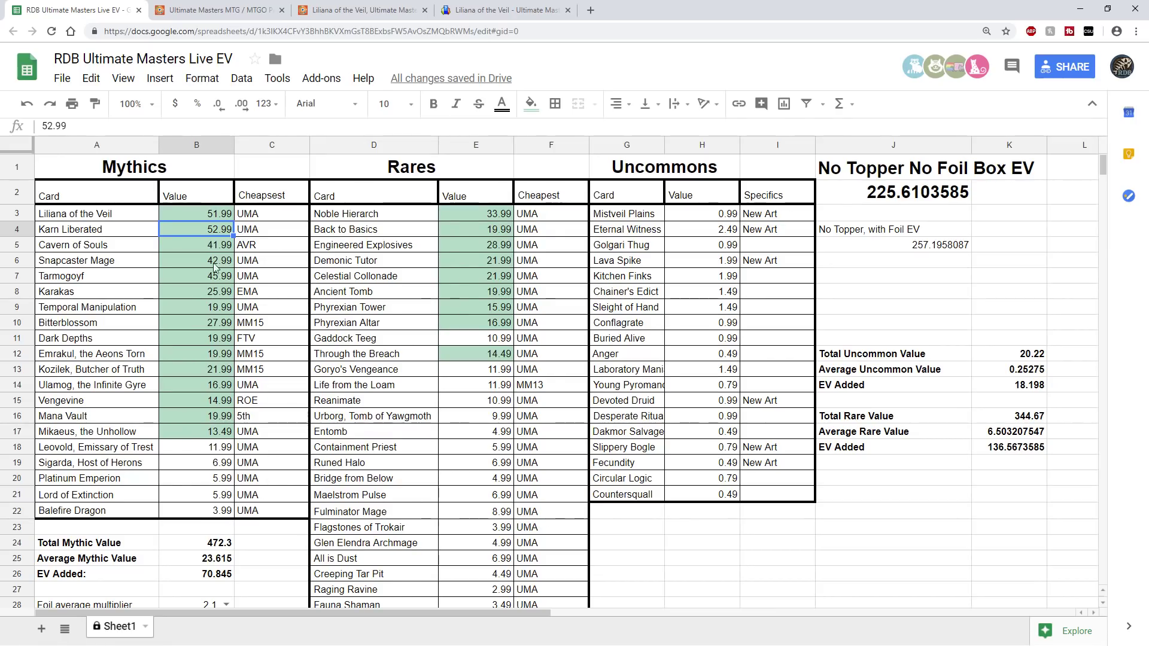
scroll(234, 467, "down", 1)
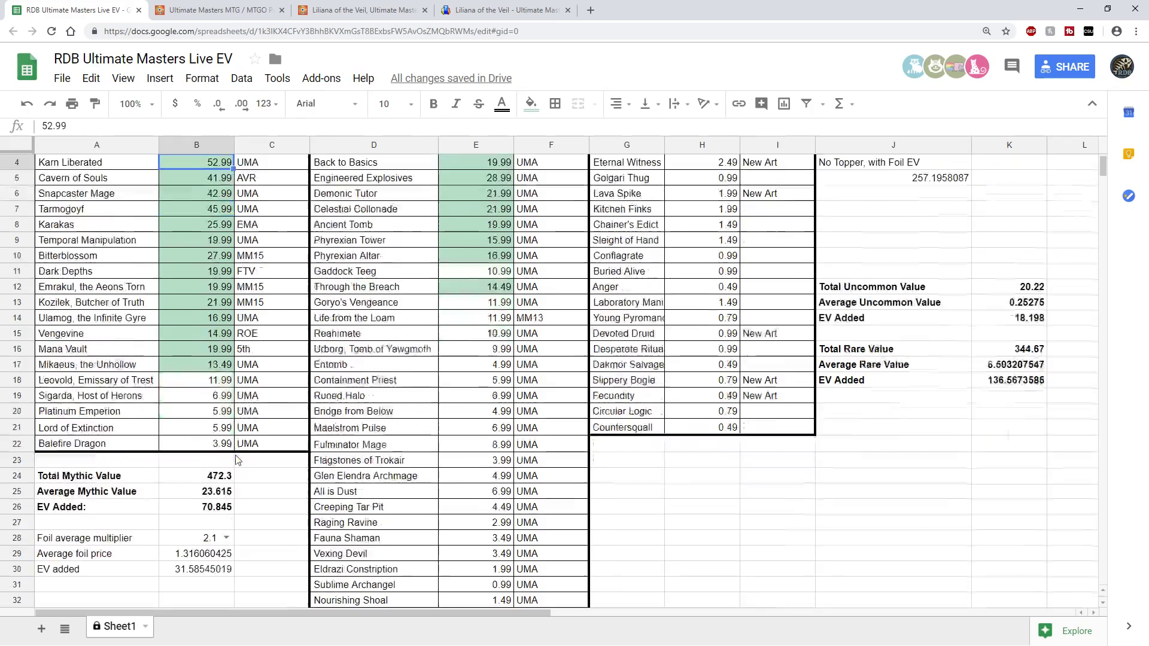
scroll(235, 468, "up", 2)
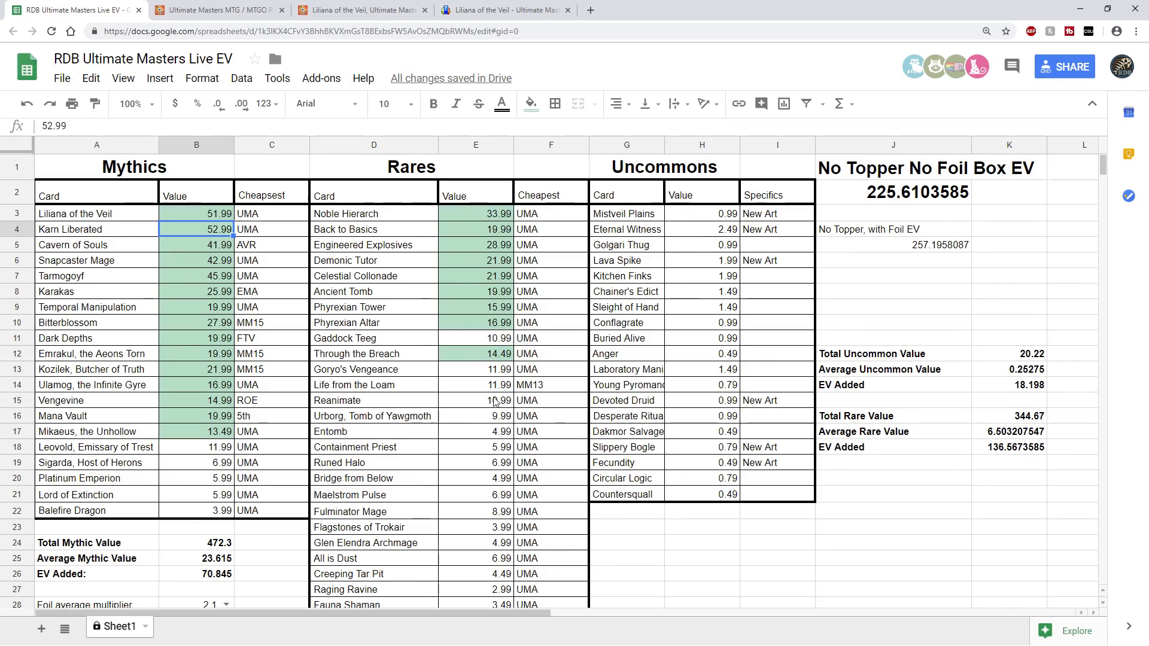
scroll(497, 407, "down", 5)
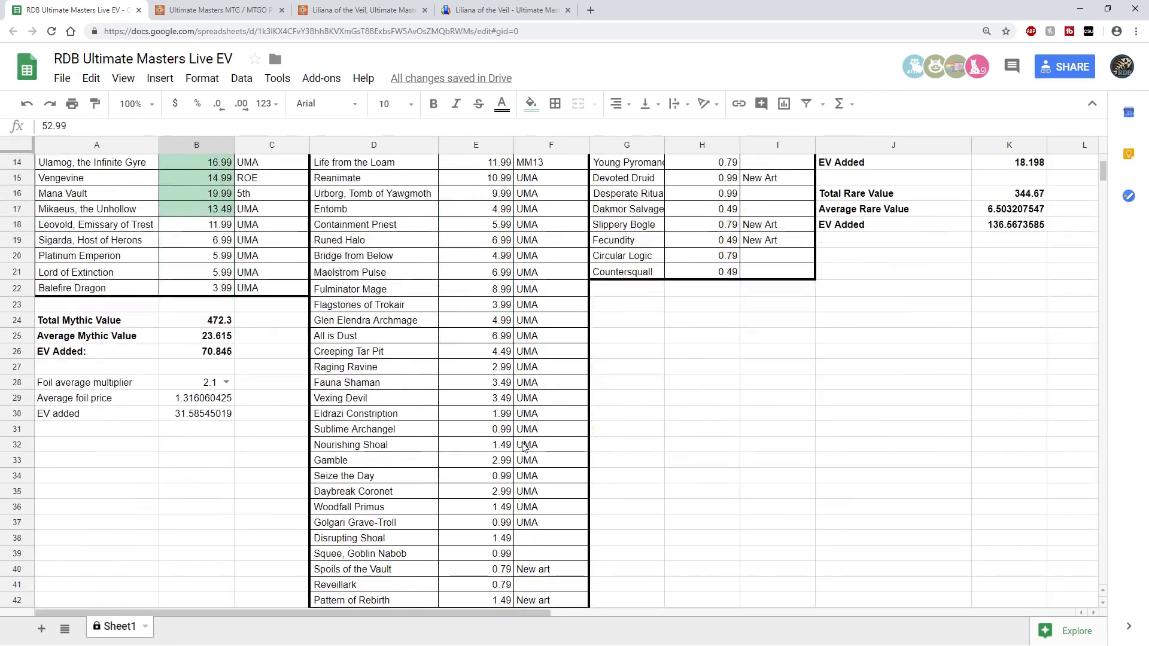
scroll(524, 448, "down", 6)
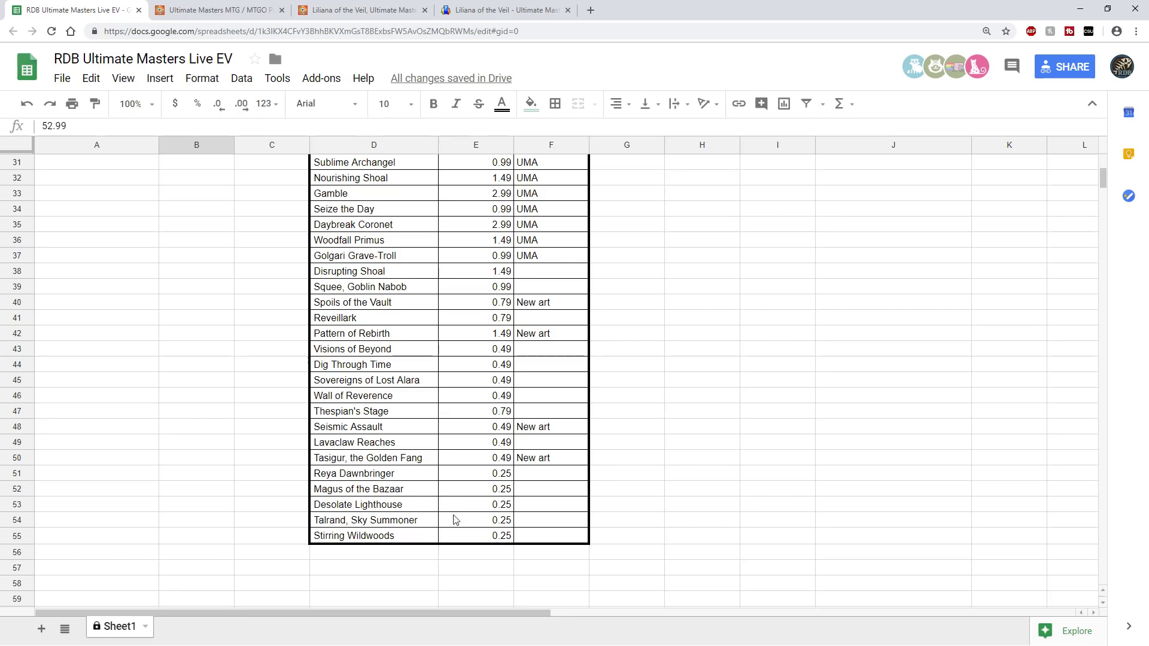
scroll(443, 542, "up", 1)
scroll(441, 491, "up", 1)
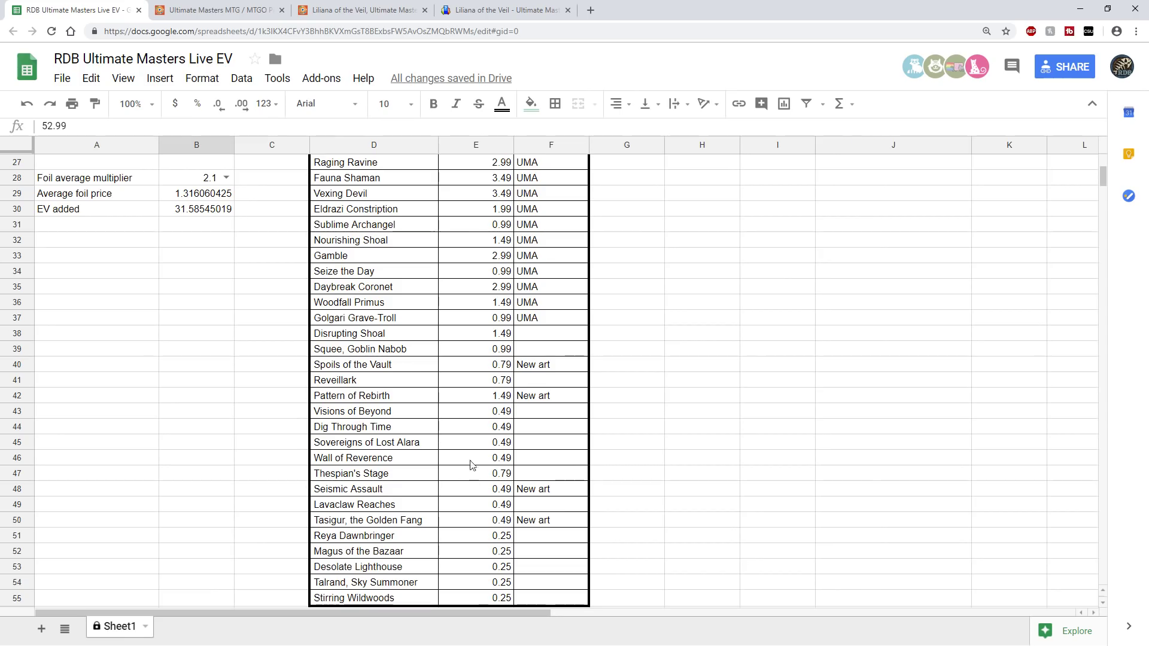
scroll(580, 538, "up", 3)
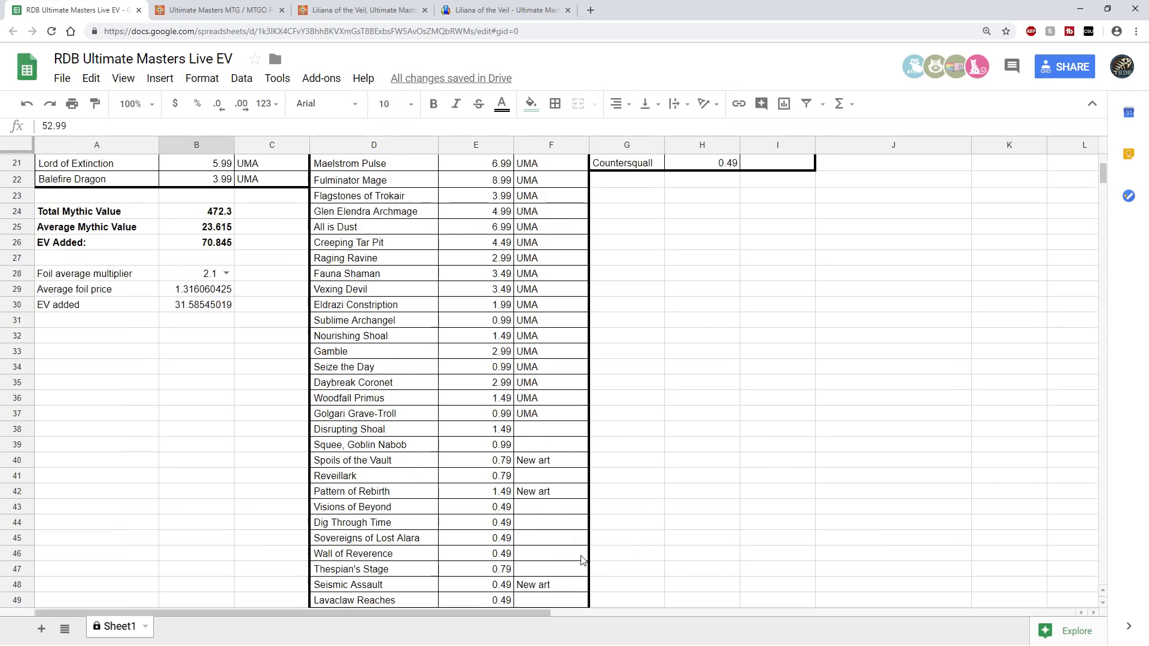
scroll(347, 450, "up", 3)
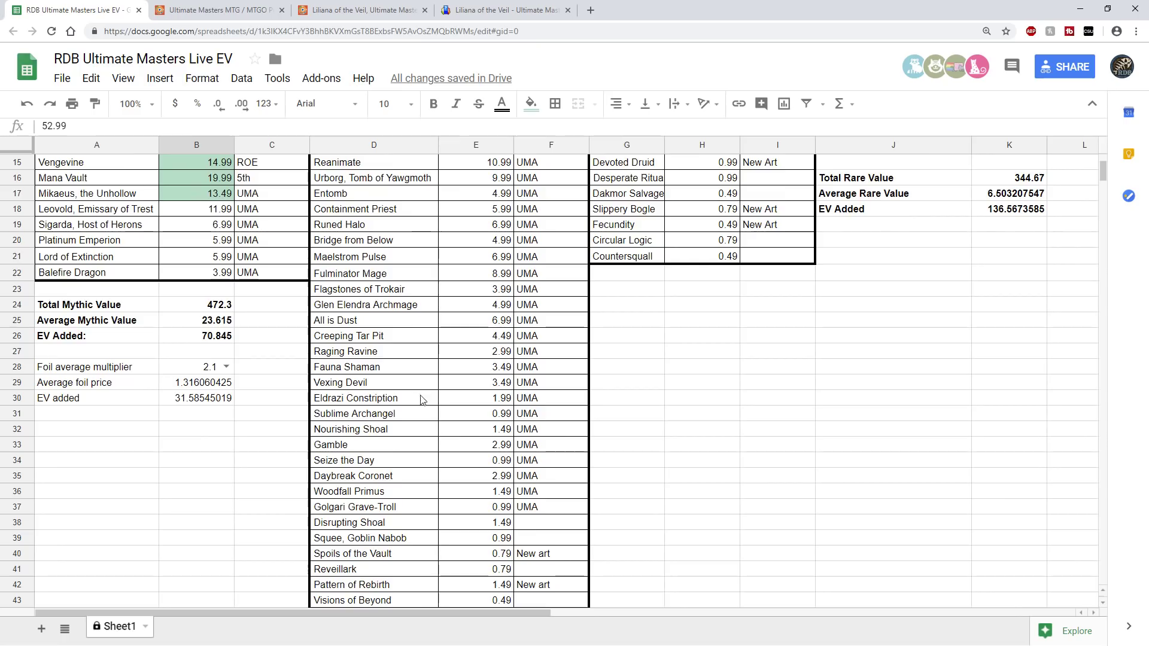
scroll(426, 404, "up", 1)
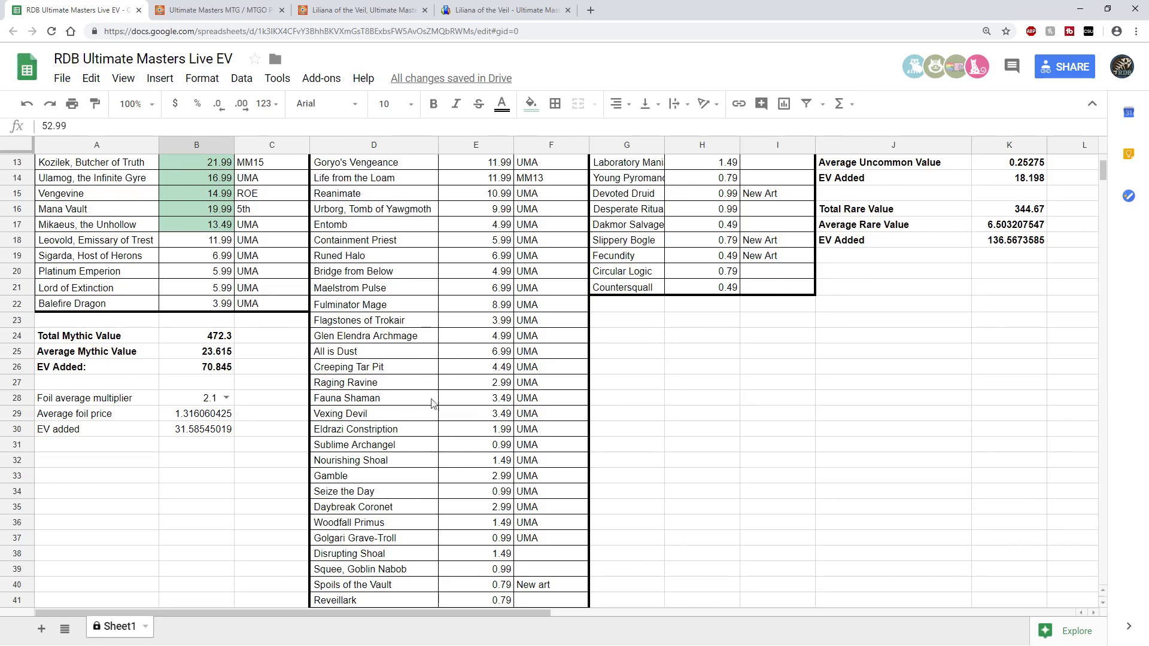
scroll(436, 400, "up", 1)
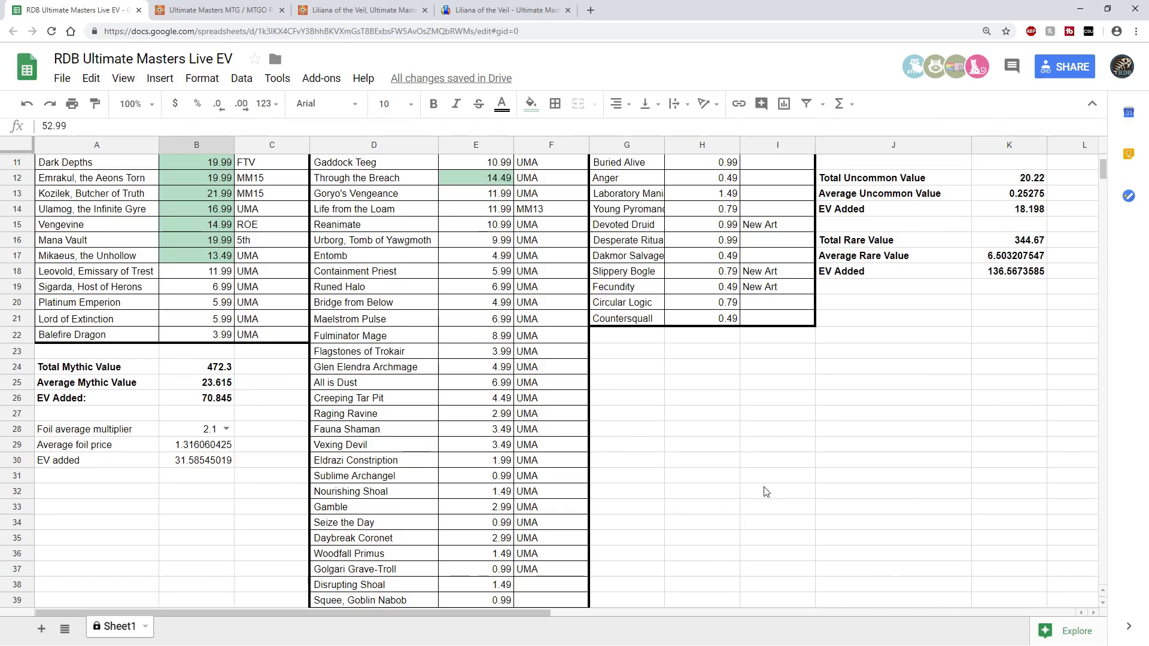
scroll(689, 485, "up", 5)
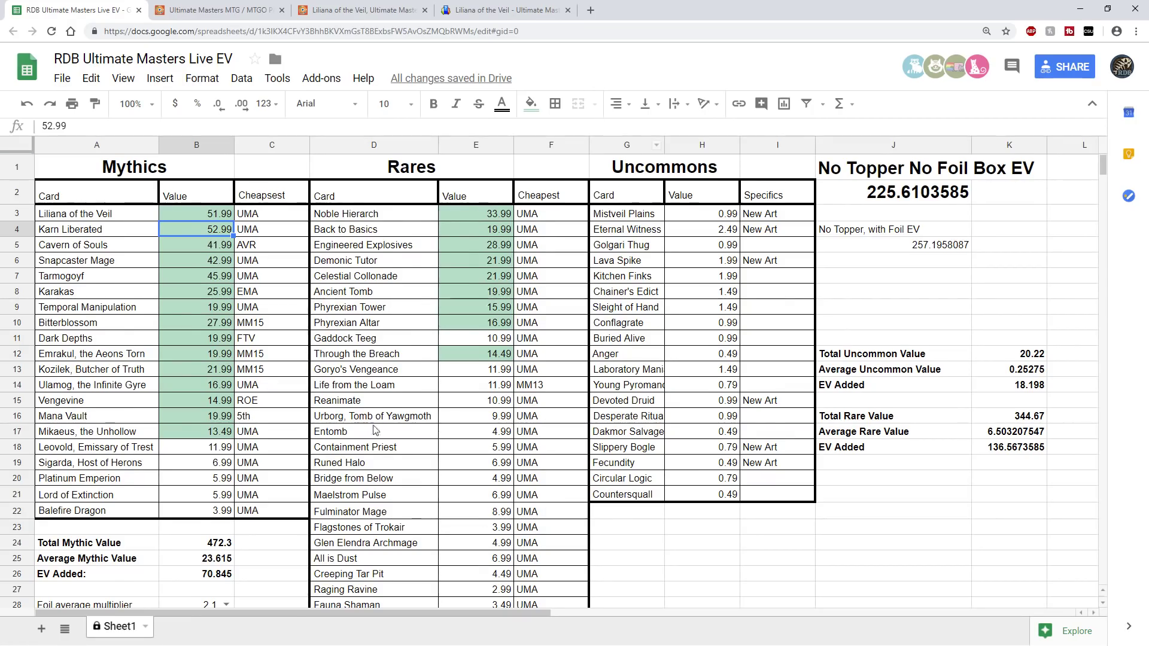
scroll(383, 434, "down", 1)
scroll(416, 477, "down", 1)
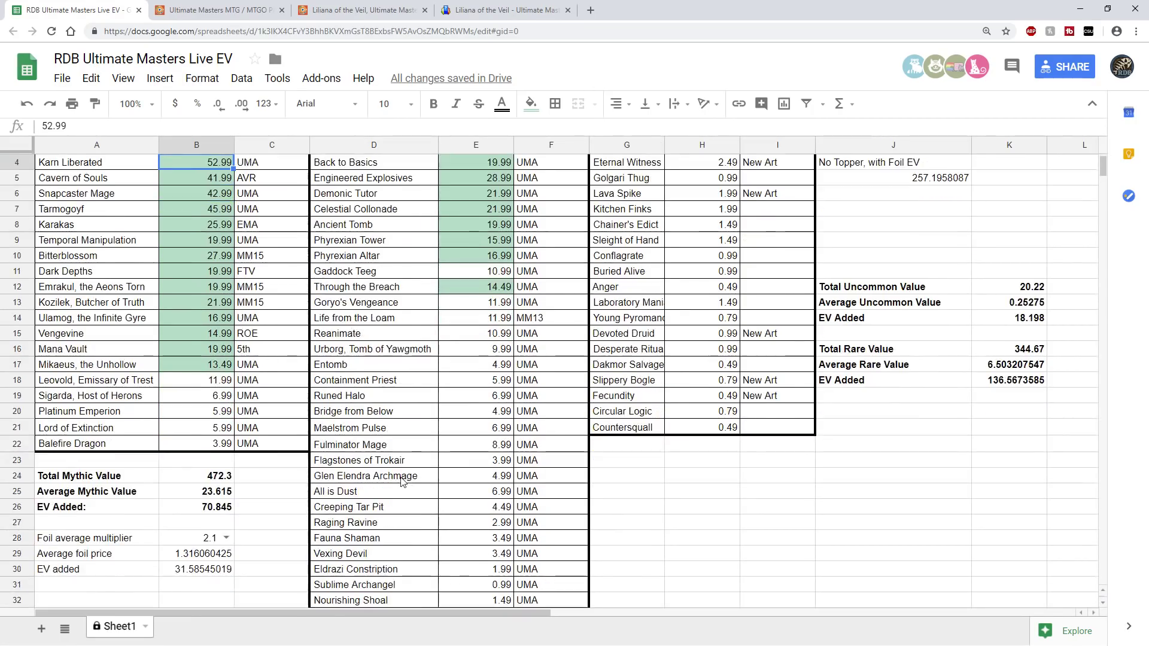
scroll(407, 479, "up", 1)
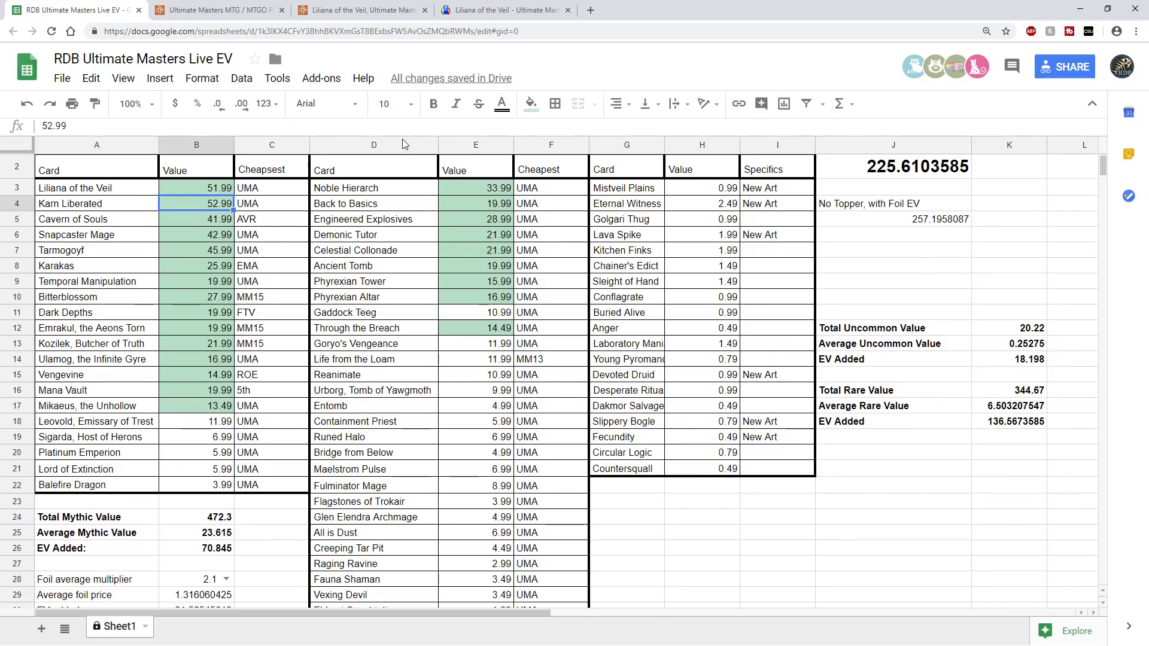
Switch to the TCGplayer page for Liliana of the Veil, check its seller listings and reload the page.
left_click(473, 10)
left_click_drag(1144, 198, 1080, 452)
scroll(557, 597, "up", 2)
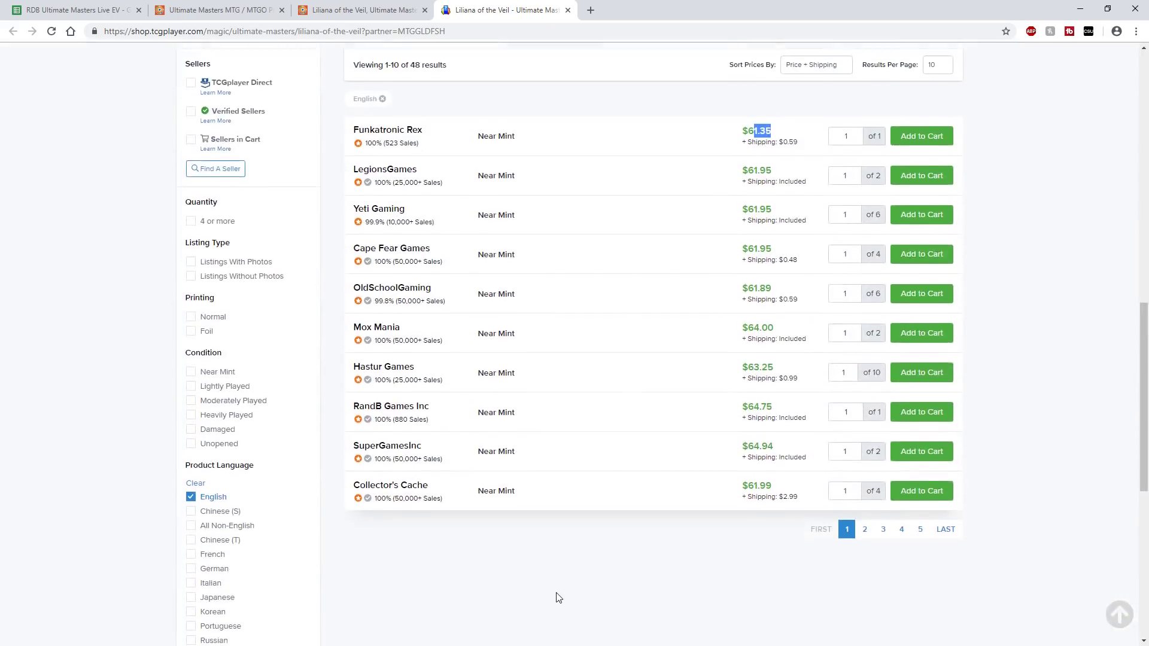
scroll(717, 299, "up", 1)
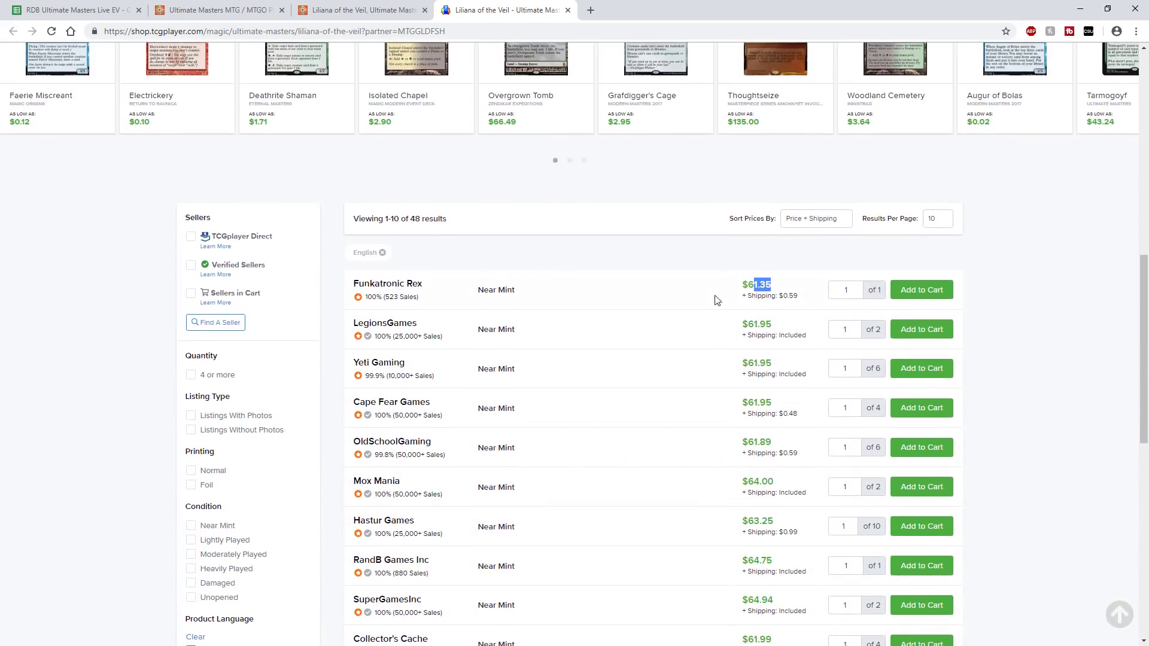
right_click(47, 258)
left_click(90, 299)
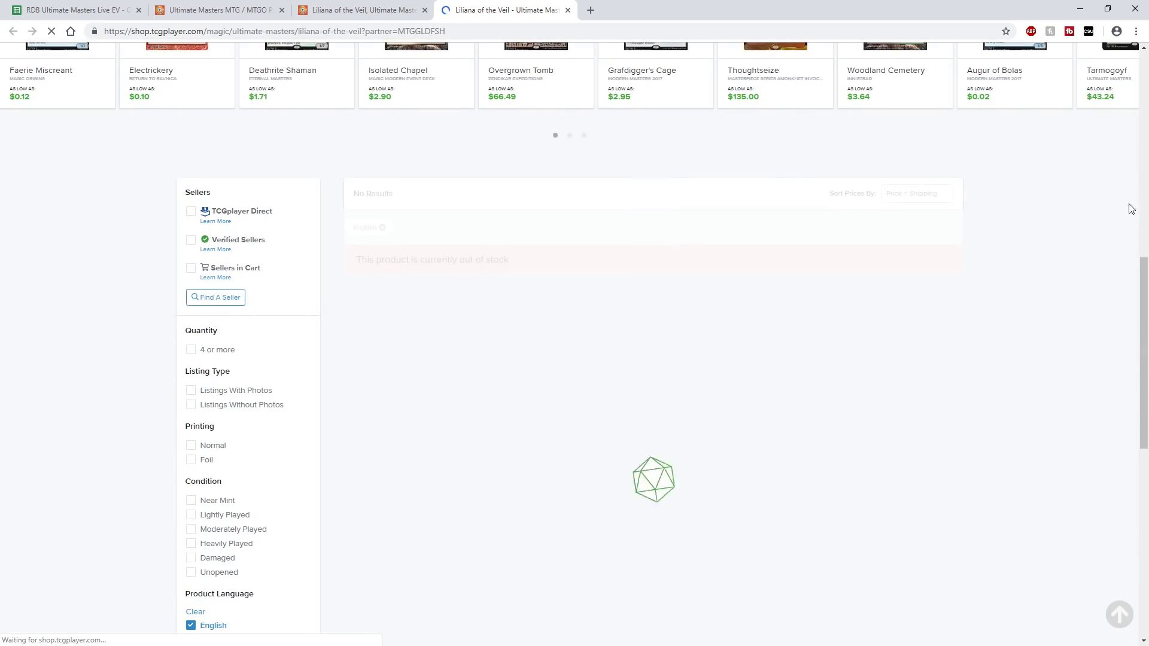
scroll(671, 394, "up", 10)
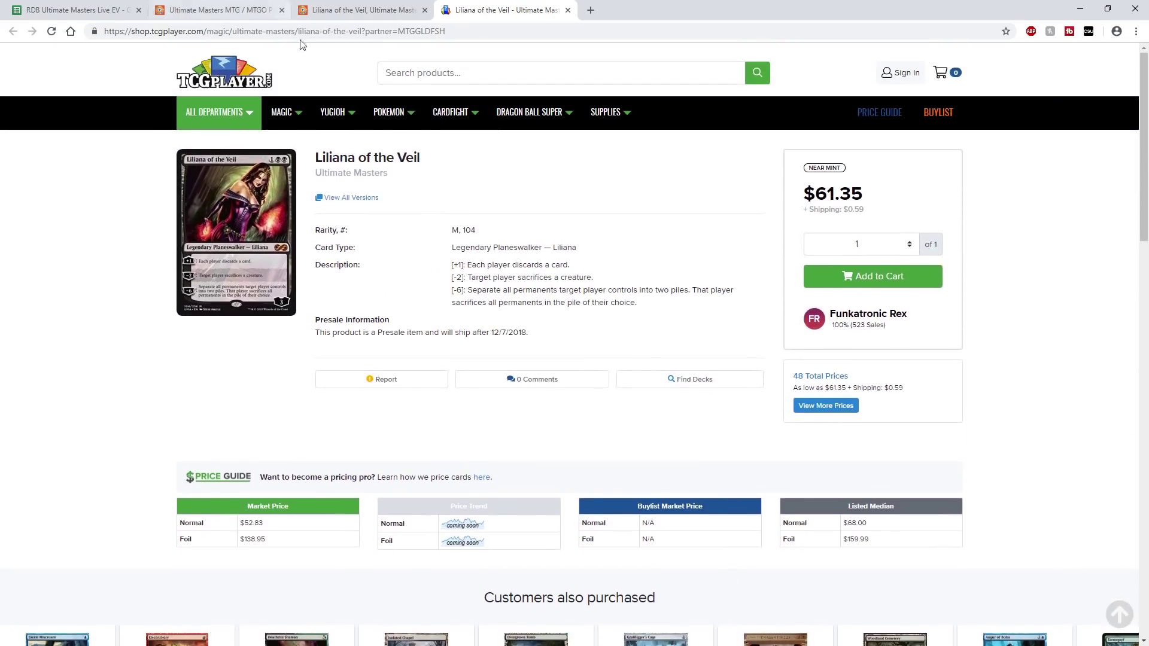
Return to the EV spreadsheet and look over the card values and box EV totals.
left_click(37, 11)
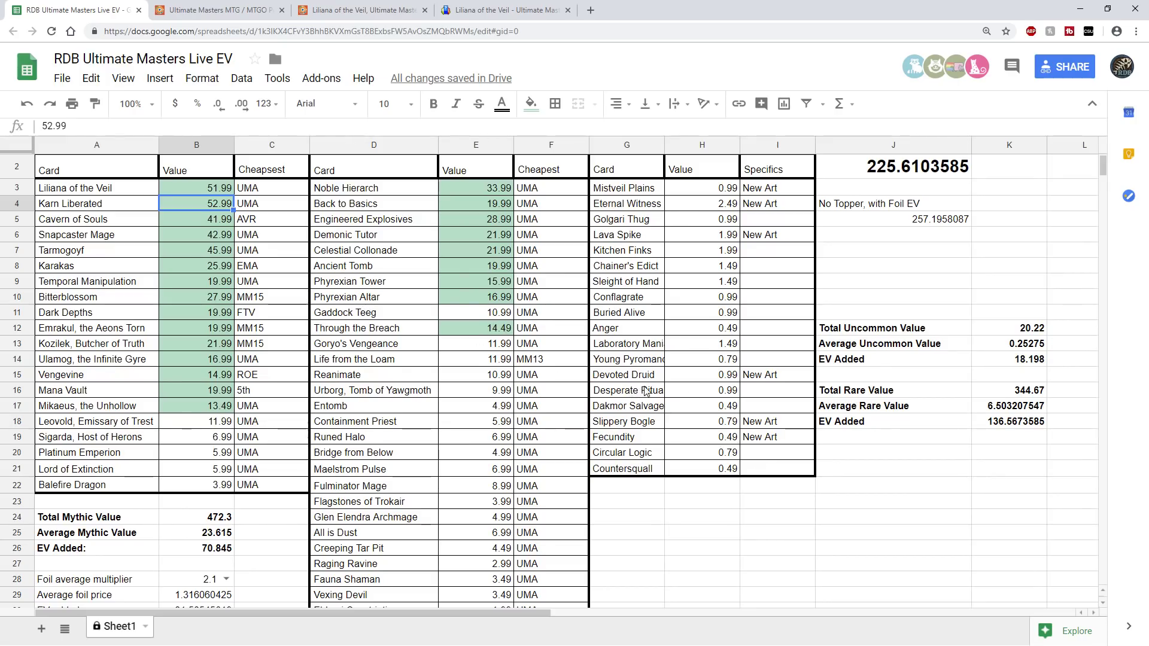
scroll(902, 266, "up", 1)
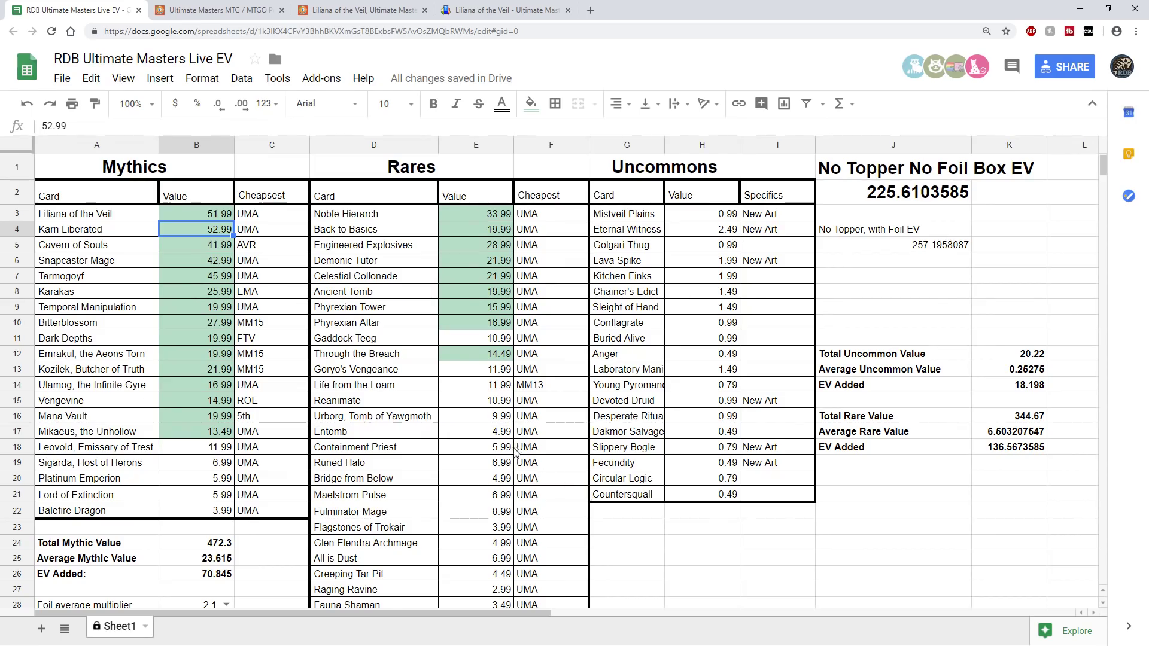
scroll(530, 467, "down", 5)
scroll(508, 480, "up", 1)
scroll(508, 480, "up", 4)
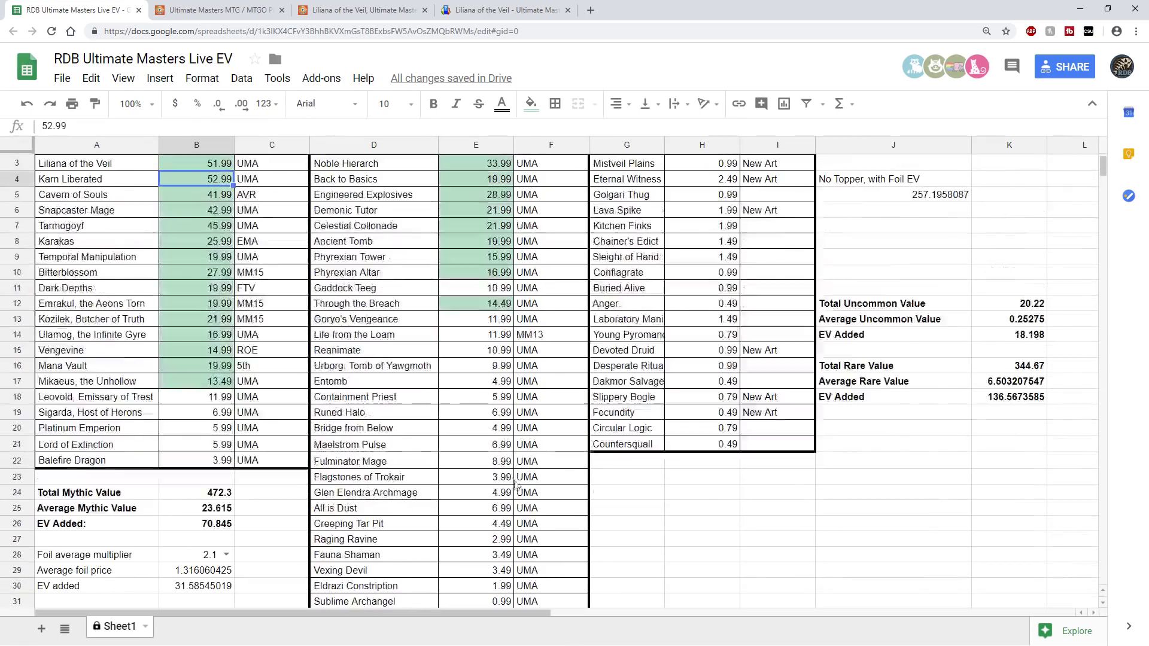